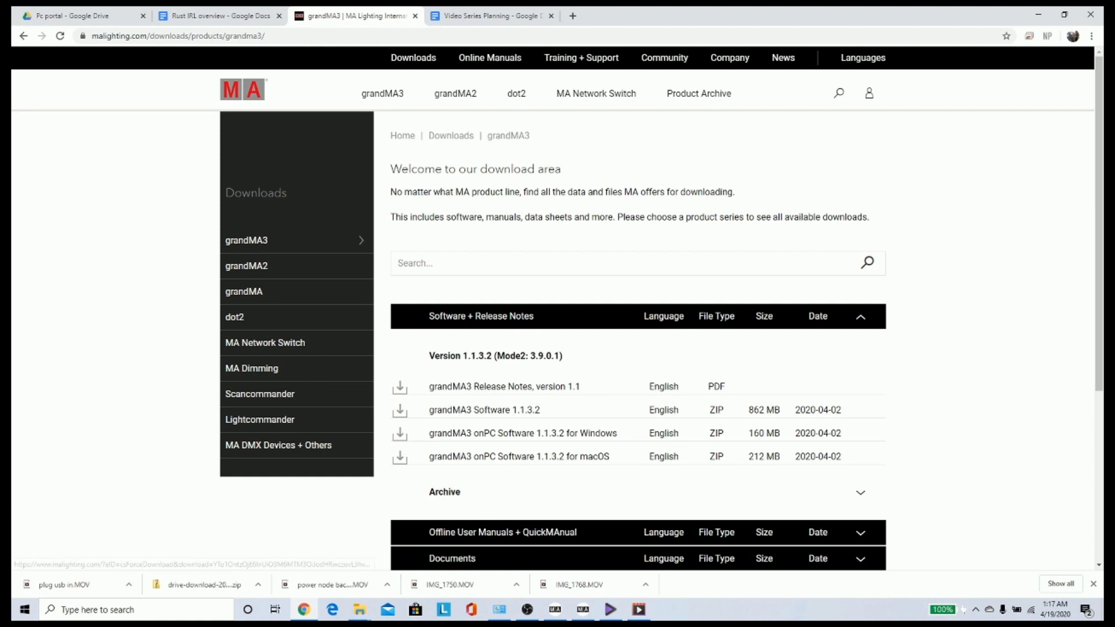
Step: Check the file system and capacity of USB drive D: in its properties
{"action": "scroll", "coordinate": [580, 439], "scroll_direction": "down", "scroll_amount": 1}
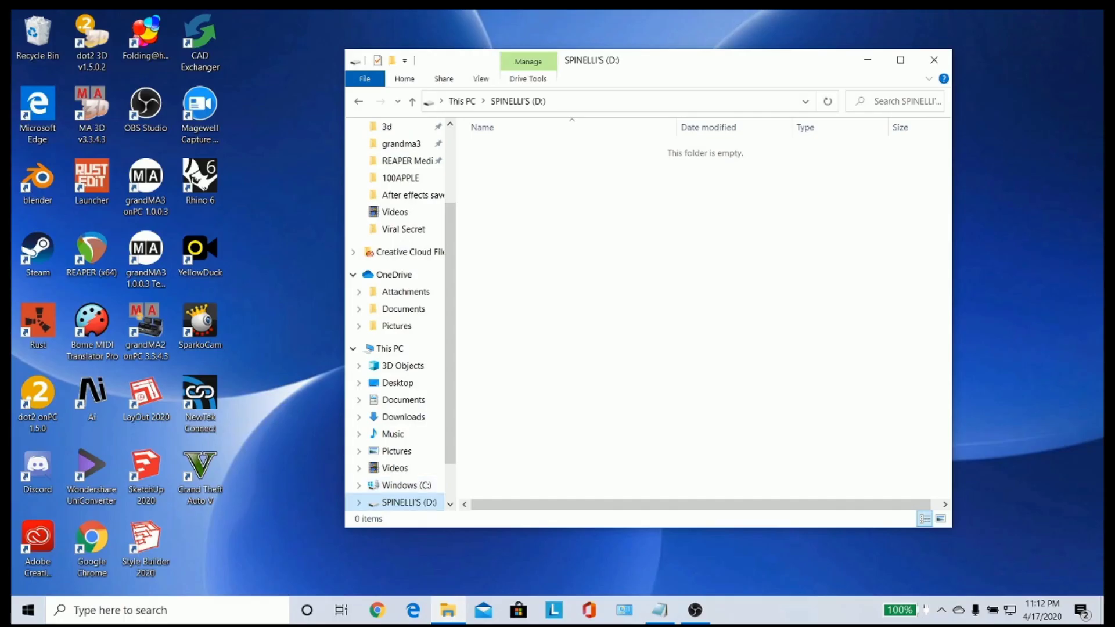
{"action": "right_click", "coordinate": [406, 502]}
{"action": "left_click", "coordinate": [441, 491]}
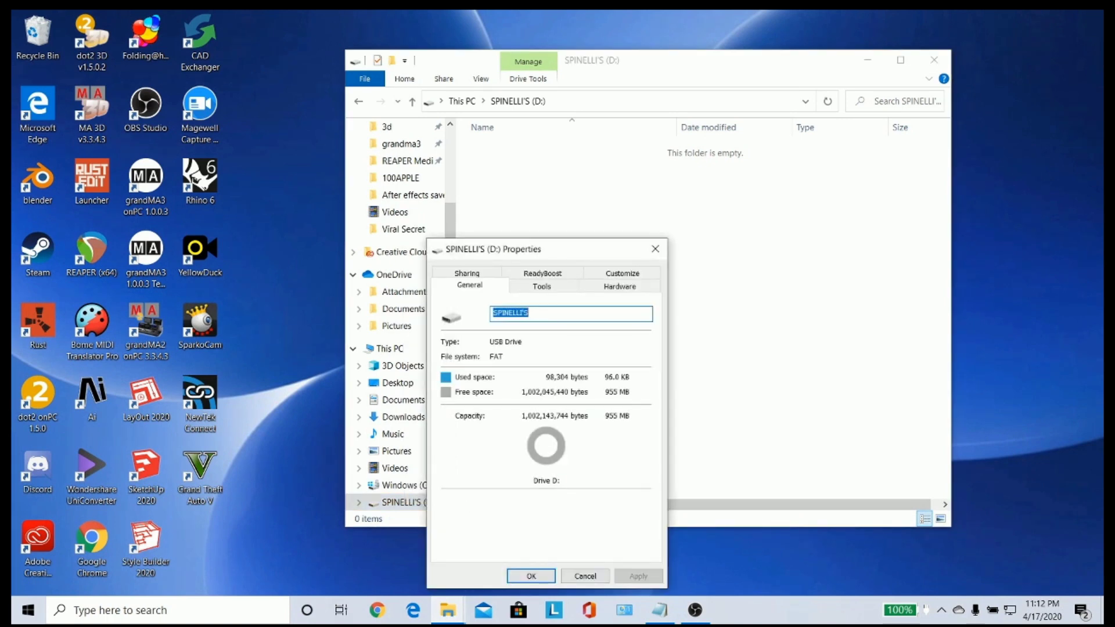
{"action": "left_click", "coordinate": [655, 249]}
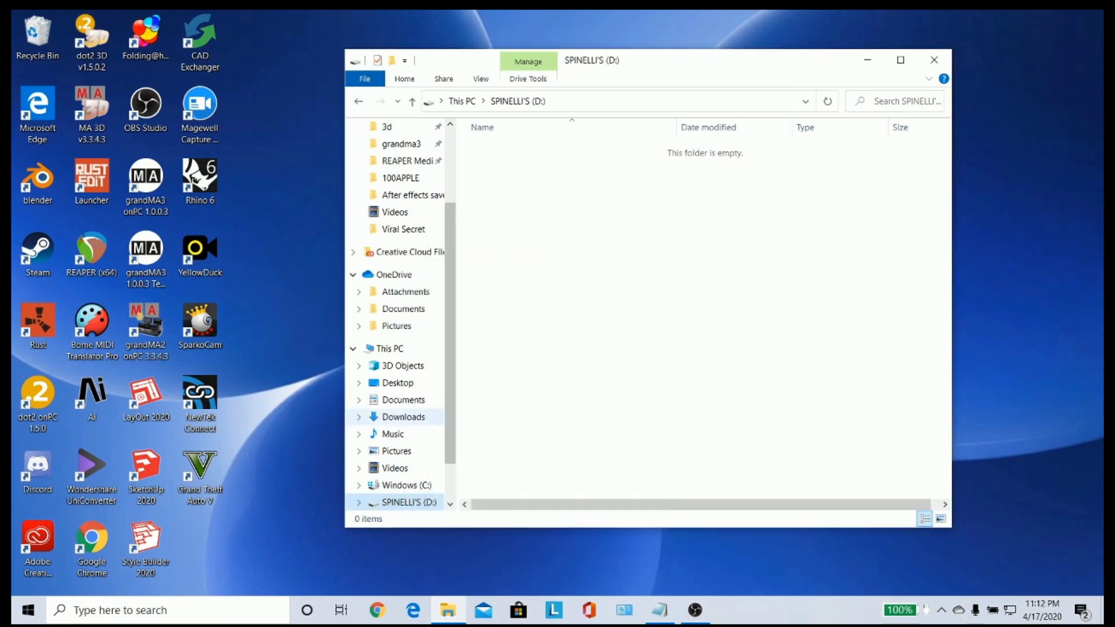
Step: Open Disk Management in the computer management console for this PC
{"action": "right_click", "coordinate": [412, 348]}
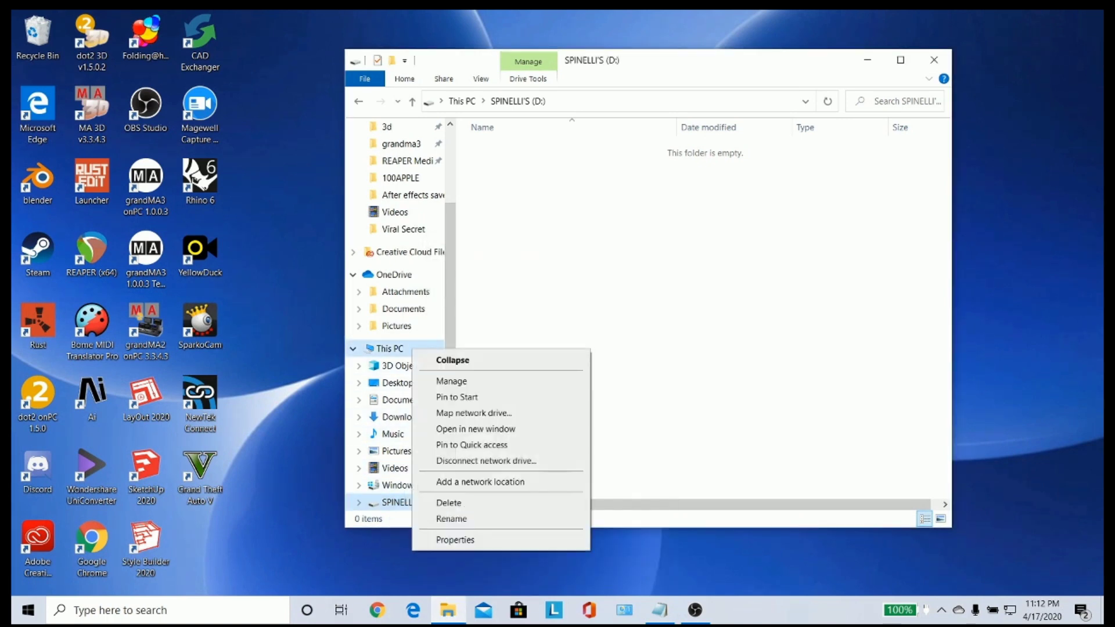
{"action": "left_click", "coordinate": [434, 381]}
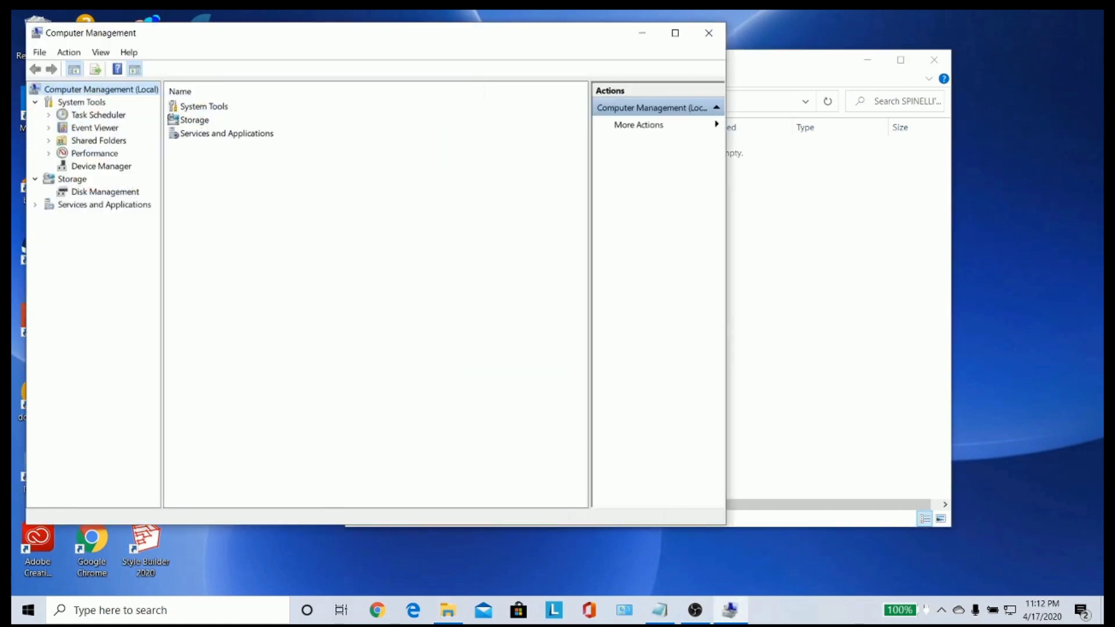
{"action": "left_click", "coordinate": [105, 191]}
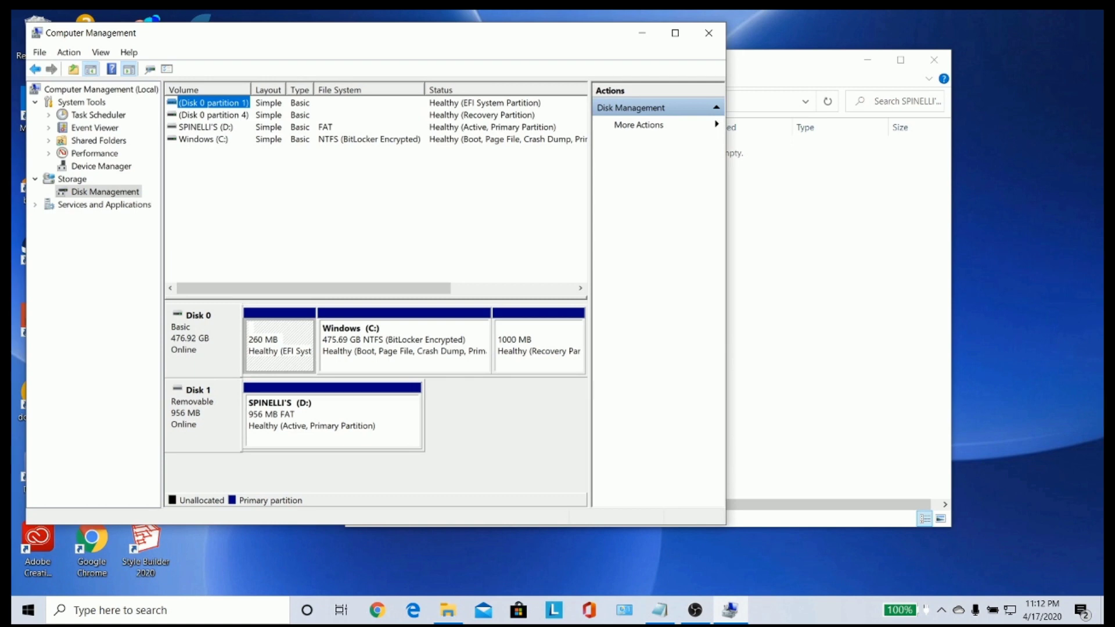
Step: Quick-format USB drive D: with the FAT32 file system and the default allocation unit size
{"action": "left_click", "coordinate": [200, 127]}
{"action": "right_click", "coordinate": [206, 123]}
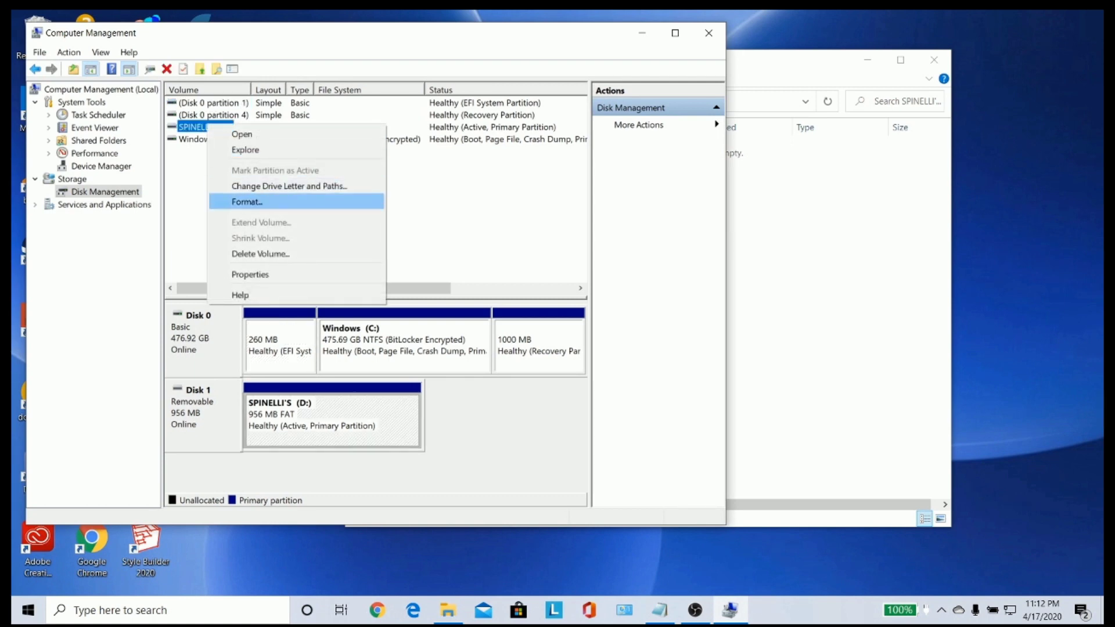
{"action": "left_click", "coordinate": [247, 201]}
{"action": "left_click", "coordinate": [605, 413]}
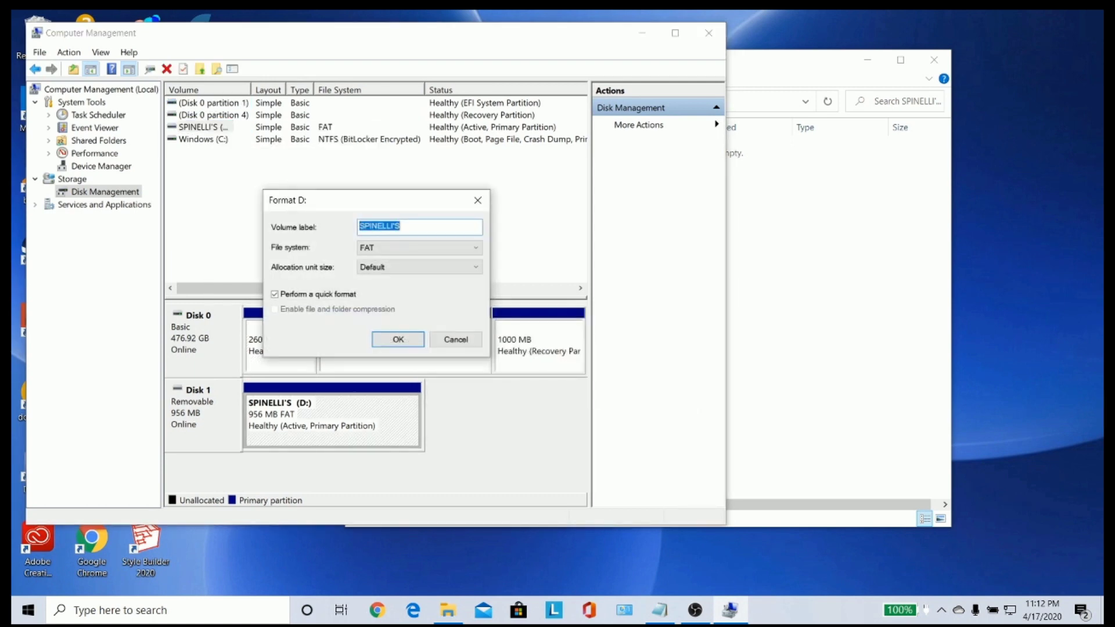
{"action": "left_click", "coordinate": [420, 247]}
{"action": "left_click", "coordinate": [419, 279]}
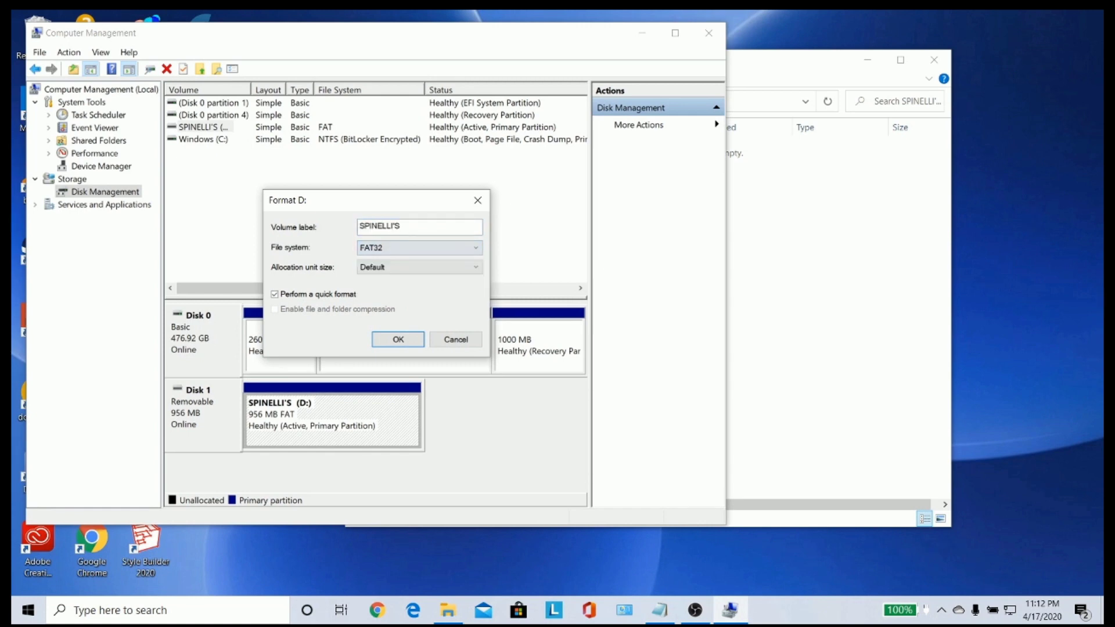
{"action": "key", "text": "Return"}
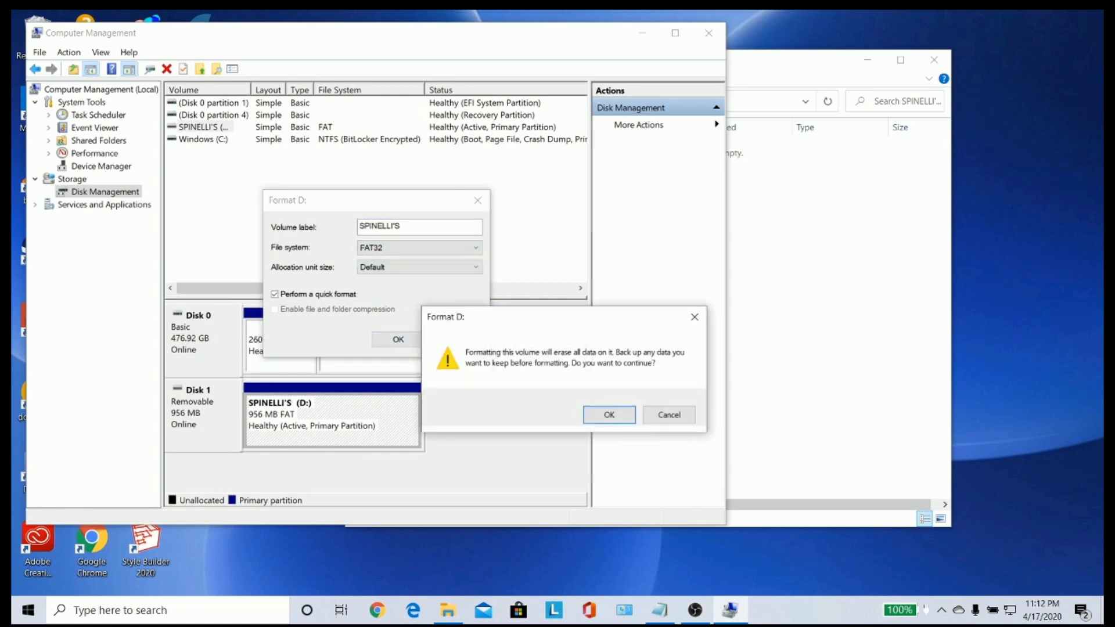
{"action": "key", "text": "Return"}
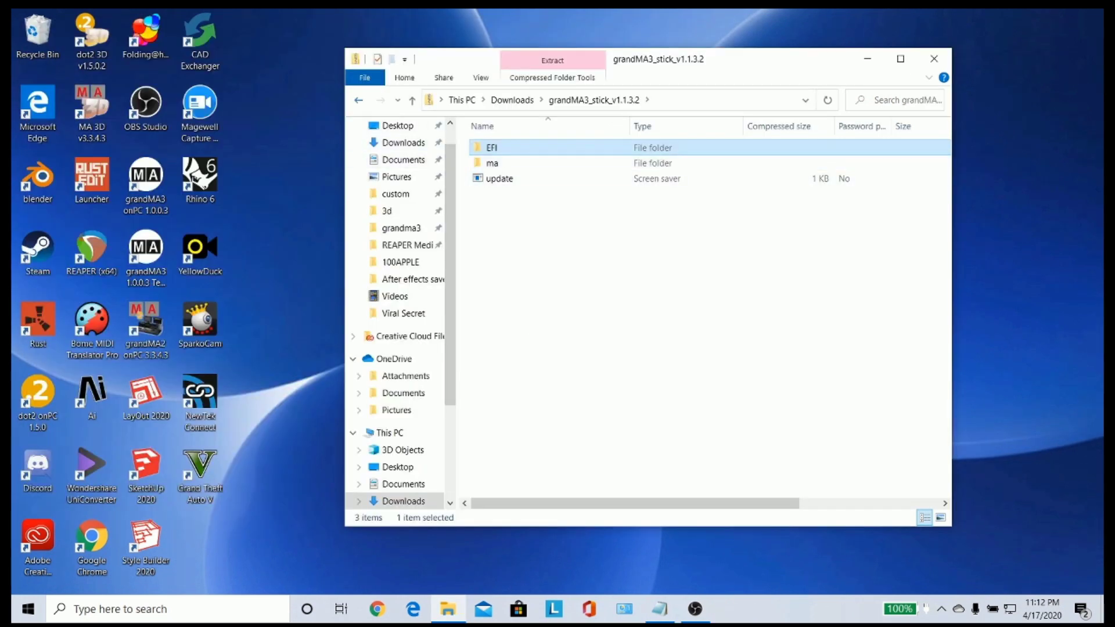
Step: Extract the grandMA3_stick_v1.1.3.2 archive from Downloads to the root of USB drive D:
{"action": "key", "text": "alt+Left"}
{"action": "right_click", "coordinate": [512, 169]}
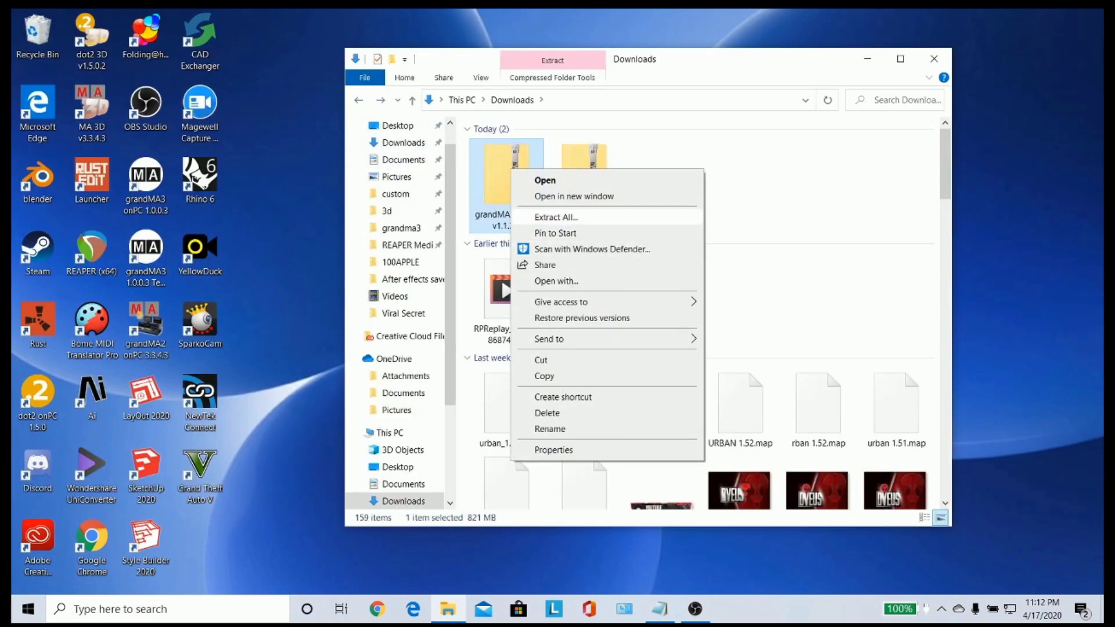
{"action": "left_click", "coordinate": [555, 217]}
{"action": "left_click", "coordinate": [702, 245]}
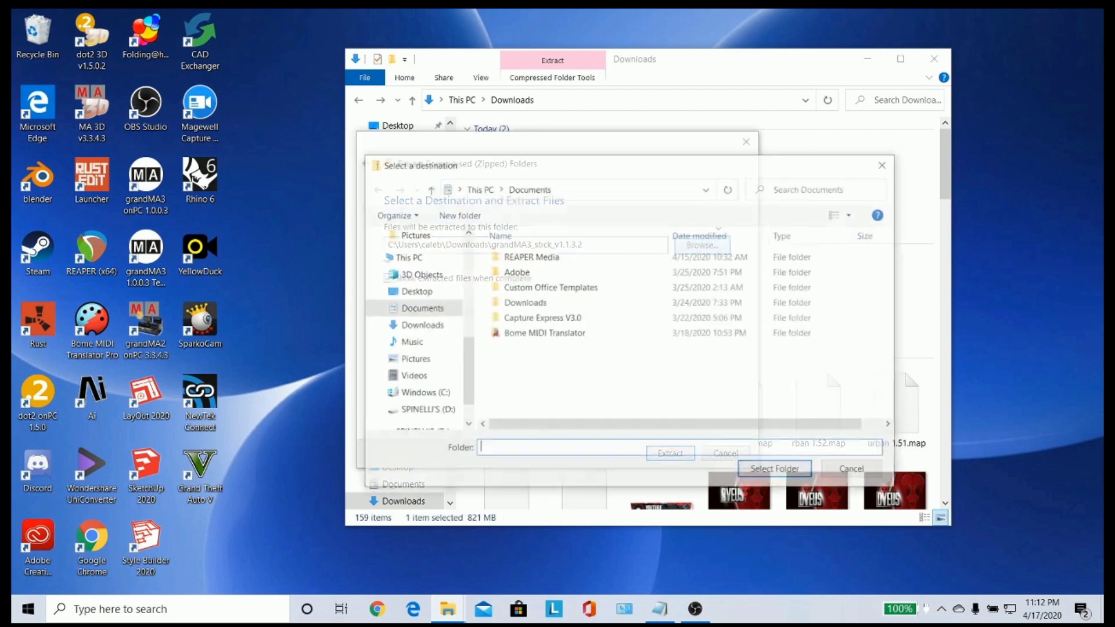
{"action": "scroll", "coordinate": [412, 331], "scroll_direction": "down", "scroll_amount": 1}
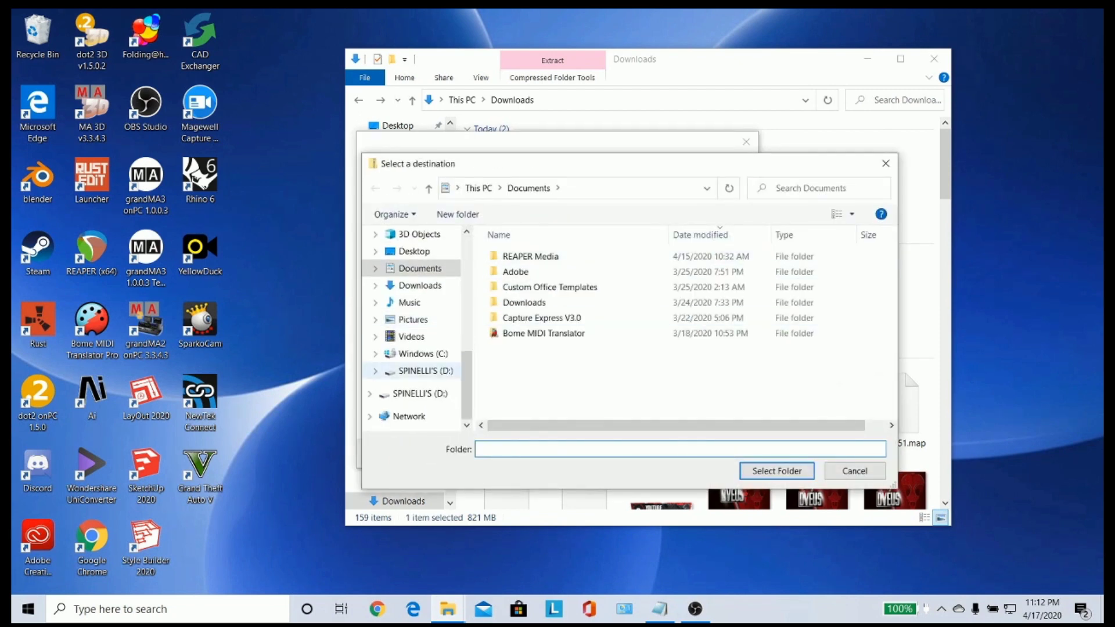
{"action": "left_click", "coordinate": [425, 370]}
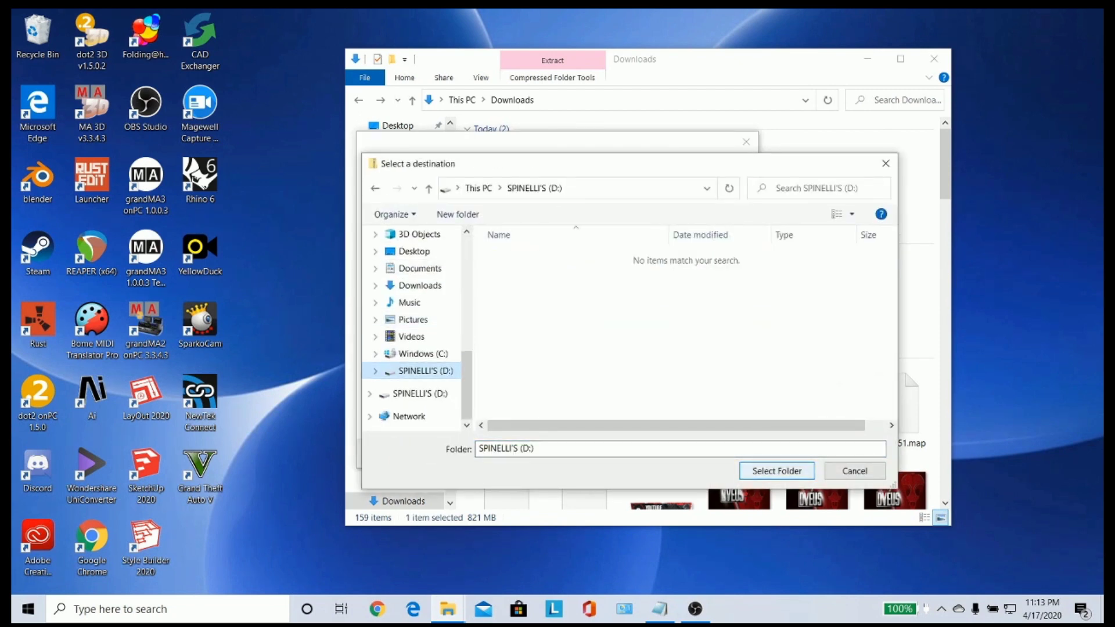
{"action": "key", "text": "Return"}
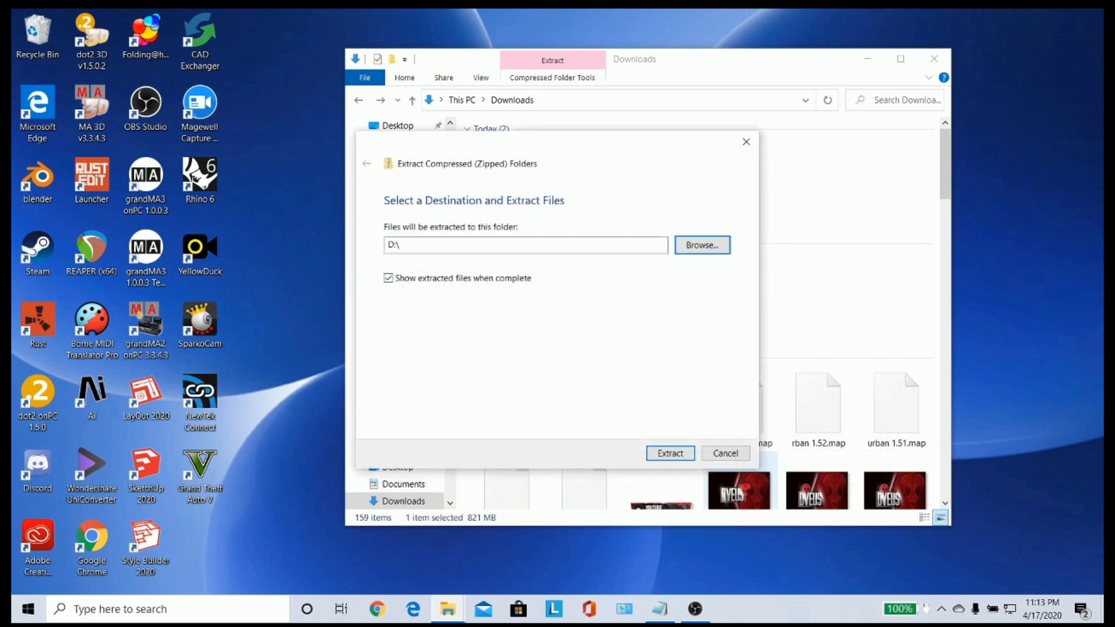
{"action": "key", "text": "Return"}
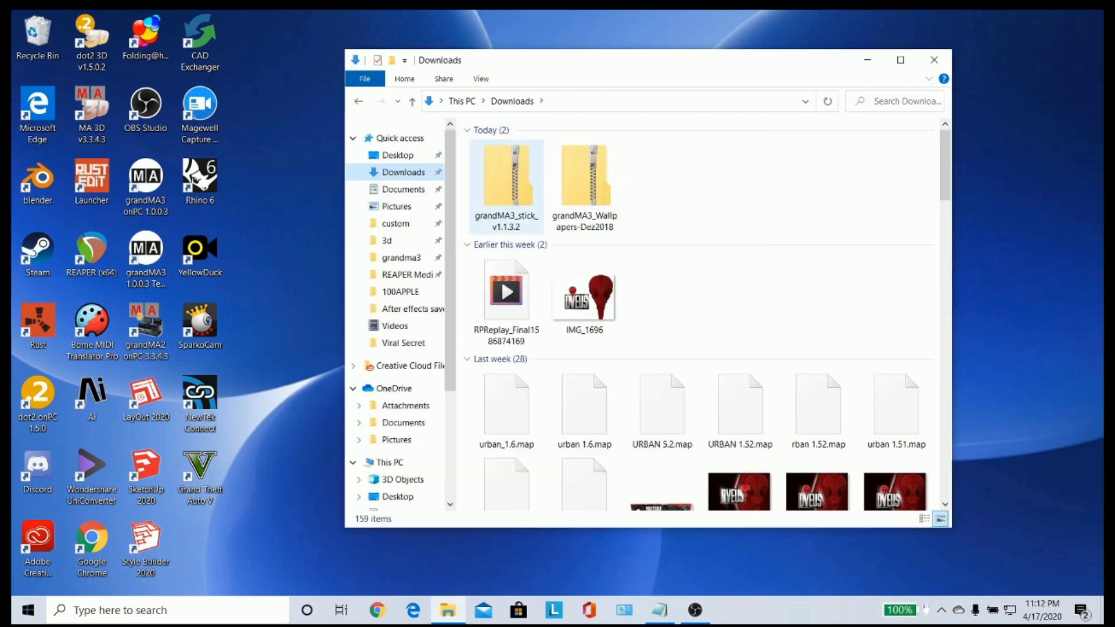
{"action": "key", "text": "Return"}
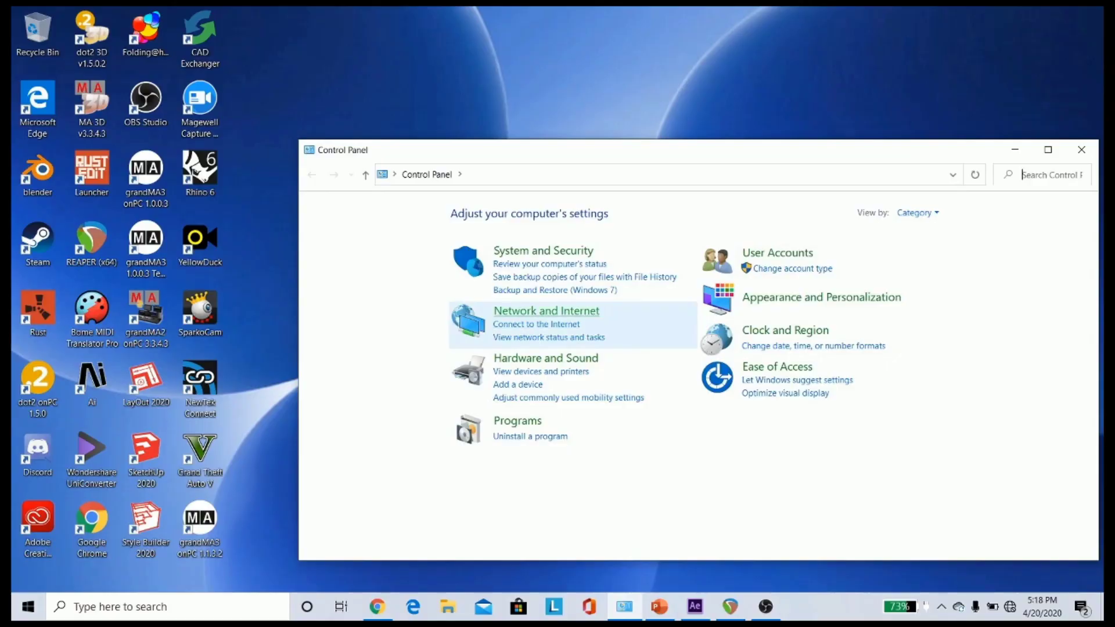
Step: Show the computer's network adapters through the Network and Sharing Center
{"action": "left_click", "coordinate": [546, 311]}
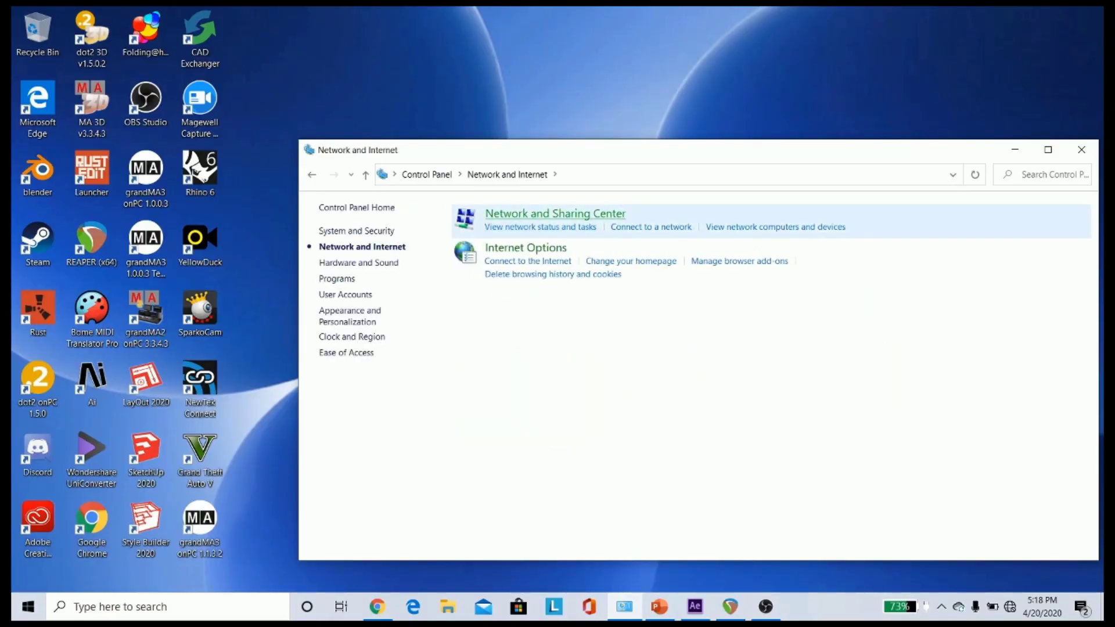
{"action": "left_click", "coordinate": [555, 214]}
{"action": "left_click", "coordinate": [364, 233]}
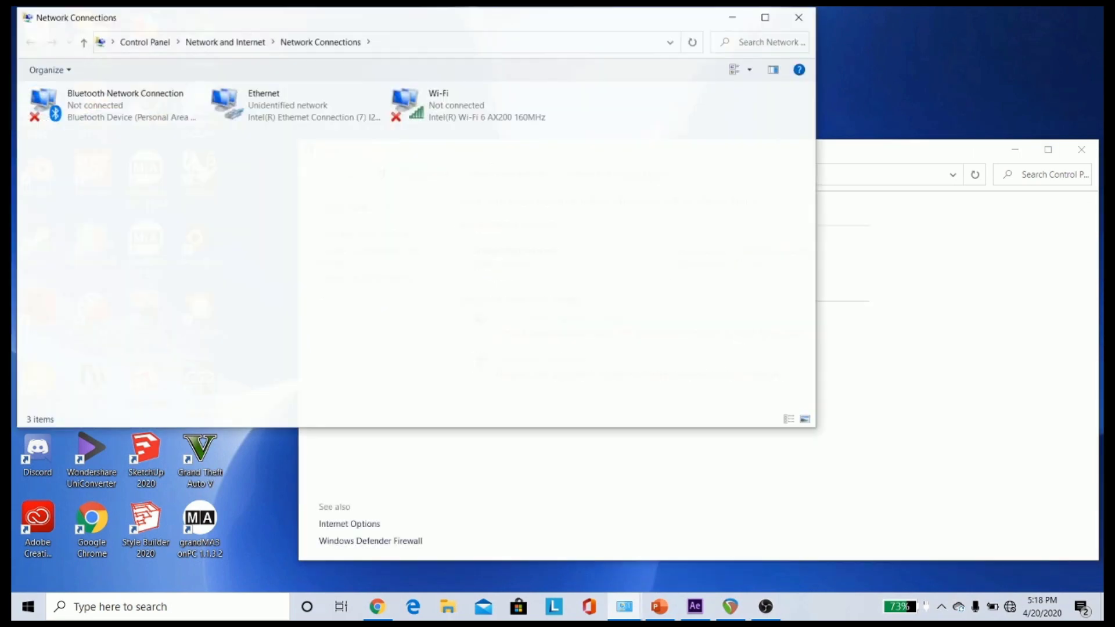
Step: Open the Internet Protocol Version 4 (TCP/IPv4) properties of the Ethernet adapter
{"action": "right_click", "coordinate": [301, 109]}
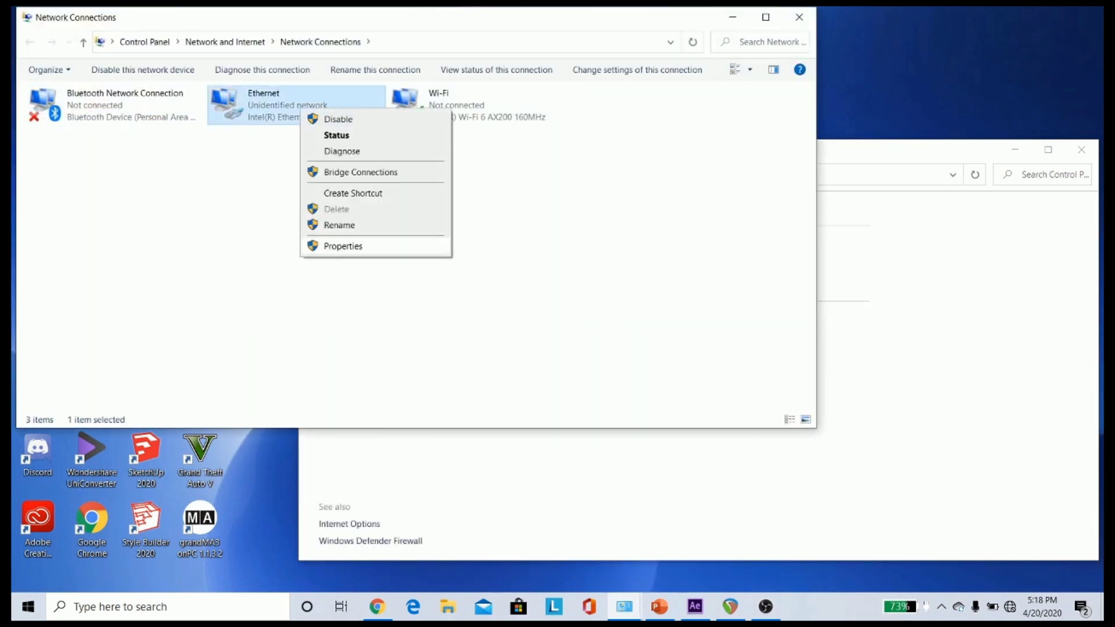
{"action": "left_click", "coordinate": [343, 245]}
{"action": "left_click", "coordinate": [143, 231]}
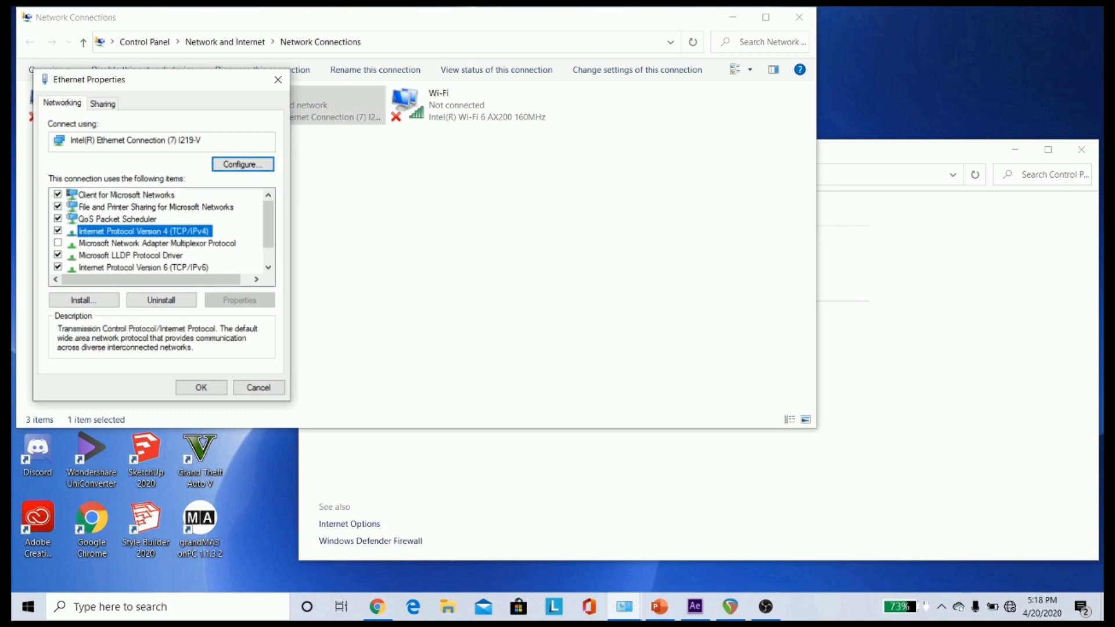
{"action": "left_click", "coordinate": [238, 300]}
{"action": "left_click", "coordinate": [239, 299]}
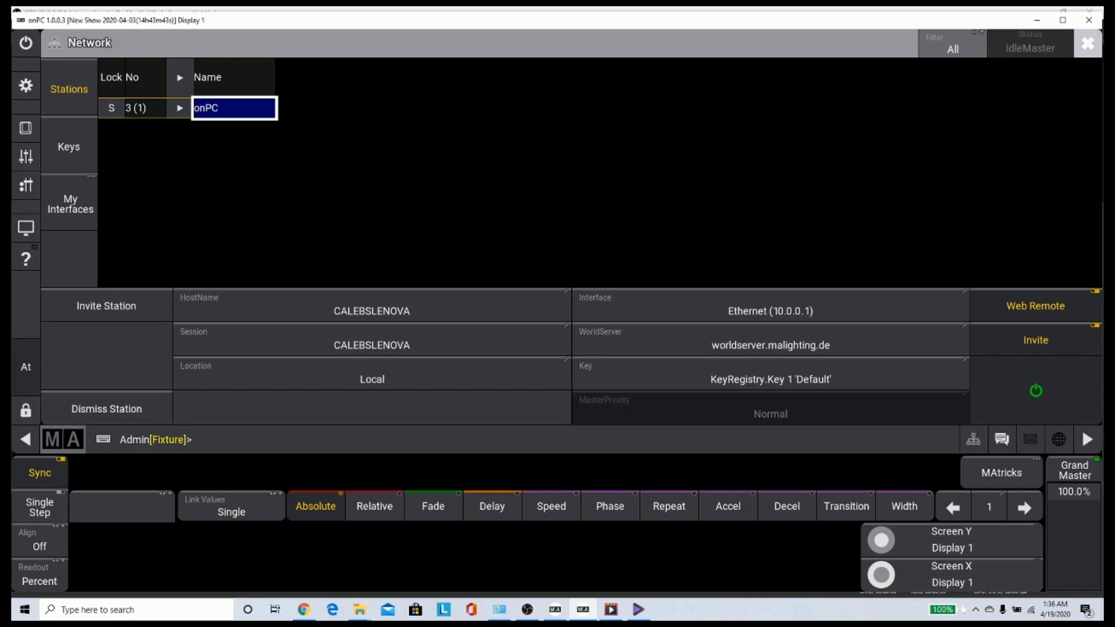
Step: Reopen the Network window in grandMA3 onPC and examine the stations listed under onPC and NetworkNode
{"action": "left_click", "coordinate": [1086, 43]}
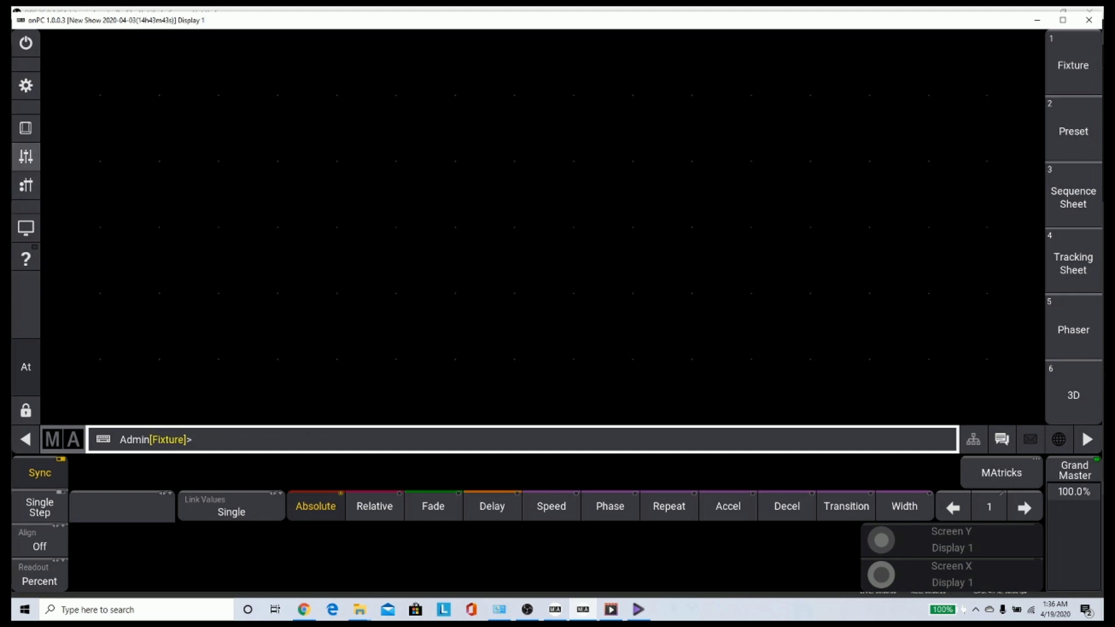
{"action": "left_click", "coordinate": [25, 85]}
{"action": "left_click", "coordinate": [396, 325]}
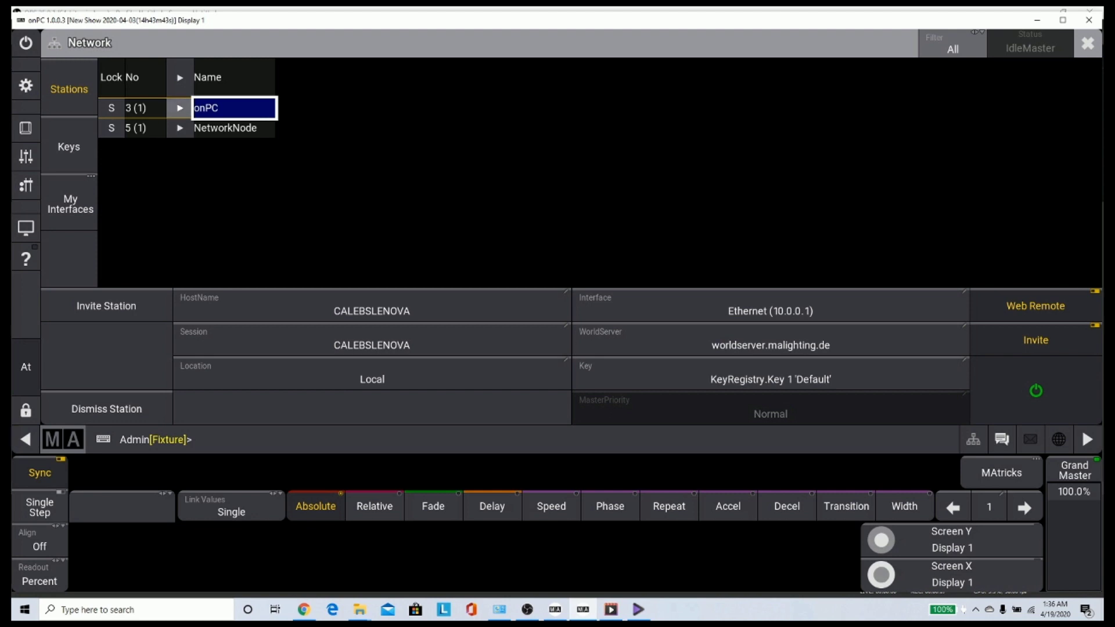
{"action": "left_click", "coordinate": [179, 108]}
{"action": "left_click", "coordinate": [241, 128]}
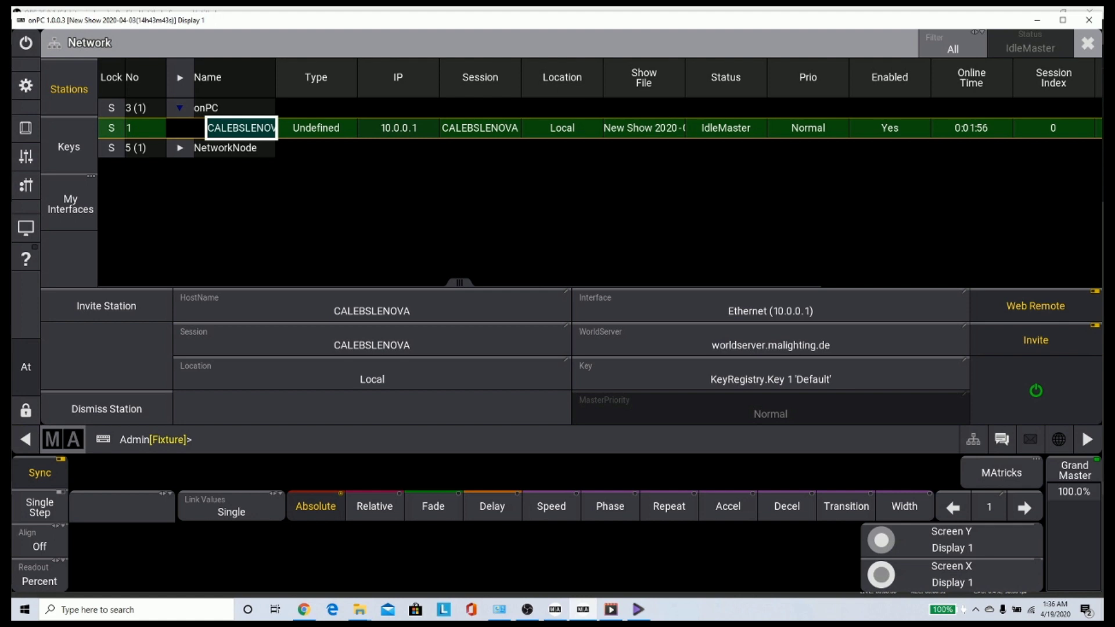
{"action": "left_click", "coordinate": [180, 148]}
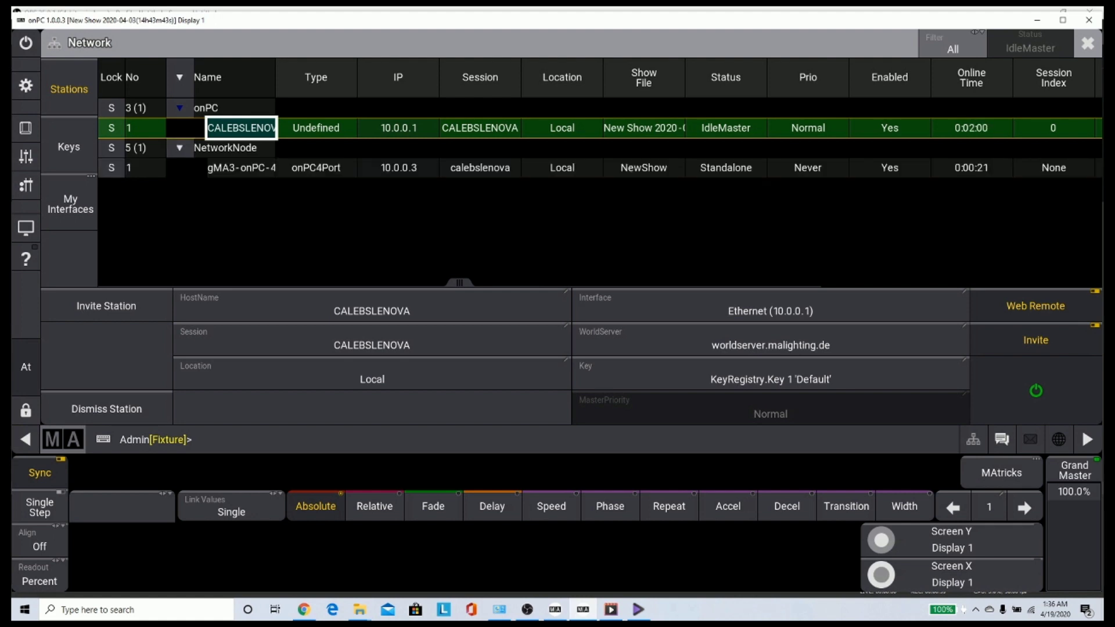
{"action": "left_click", "coordinate": [241, 167]}
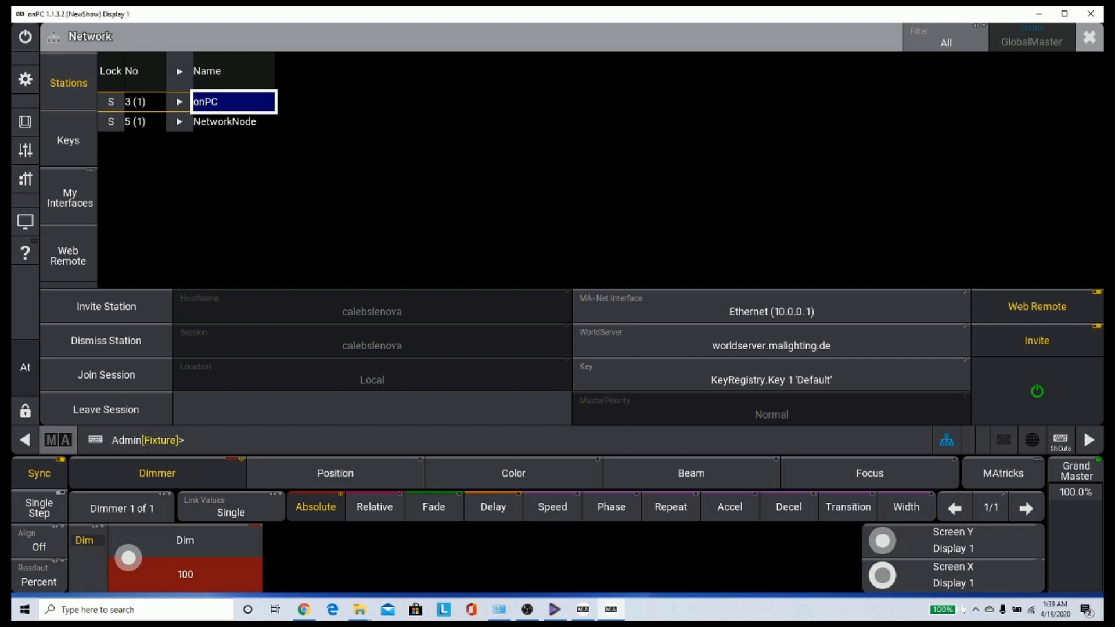
Step: Check the station details under NetworkNode in the onPC 1.1.3.2 Network window and close the window
{"action": "left_click", "coordinate": [179, 121]}
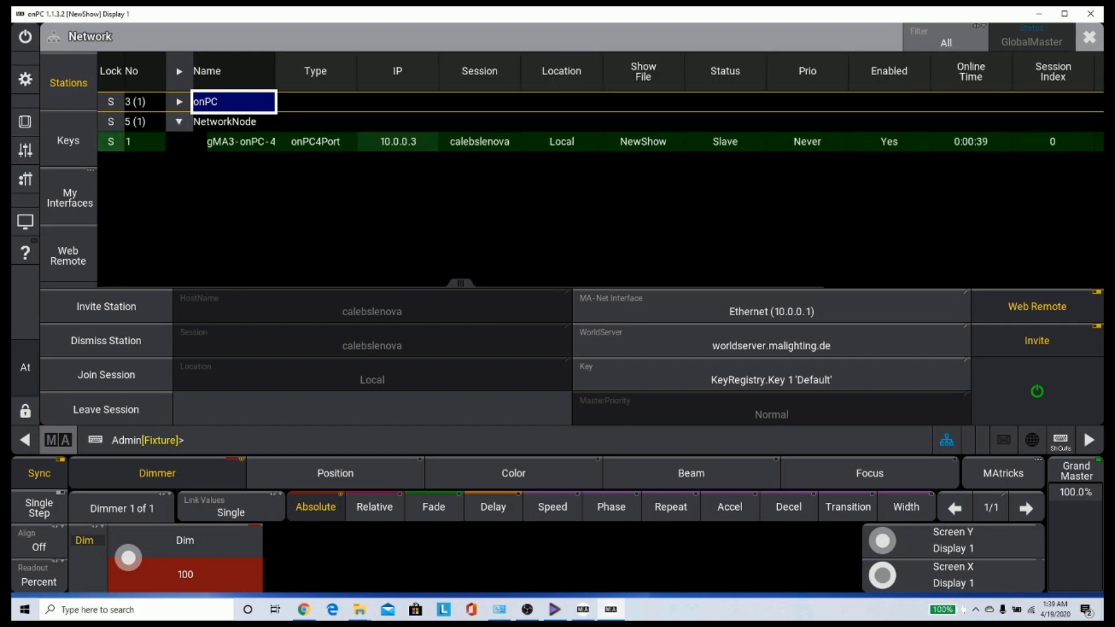
{"action": "left_click", "coordinate": [178, 121]}
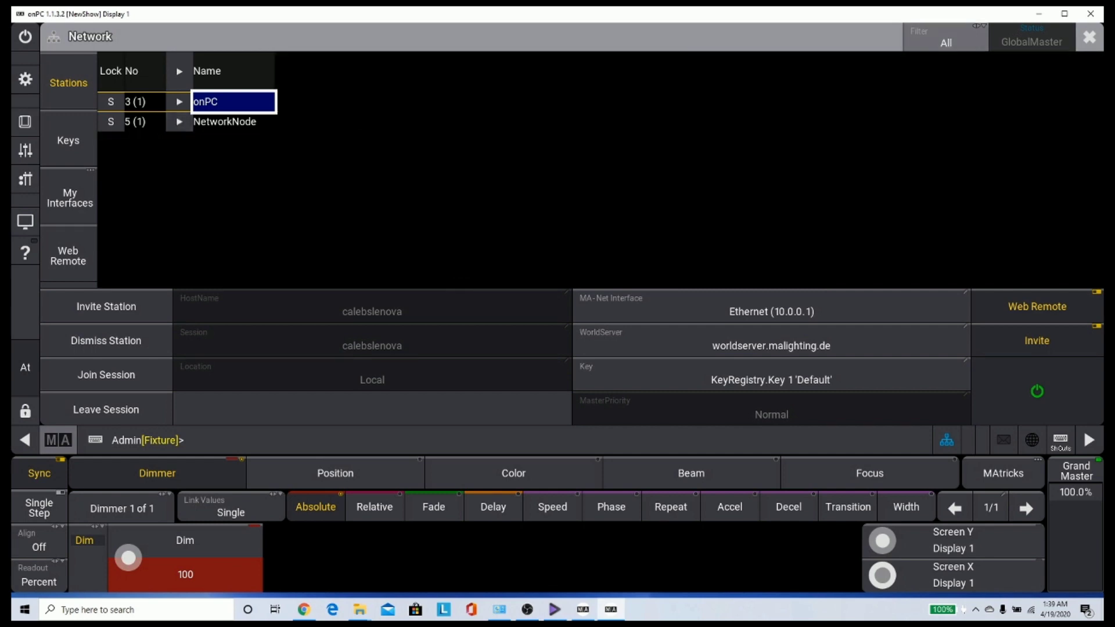
{"action": "left_click", "coordinate": [1088, 36]}
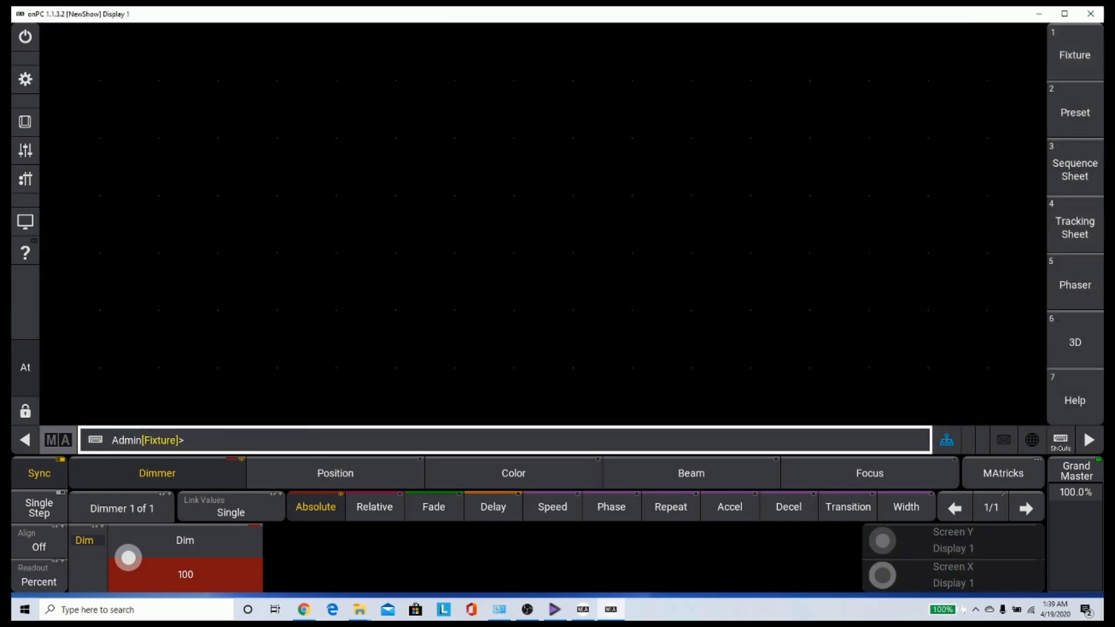
Step: Open the show's Patch and start inserting a new fixture
{"action": "left_click", "coordinate": [25, 78]}
{"action": "left_click", "coordinate": [399, 244]}
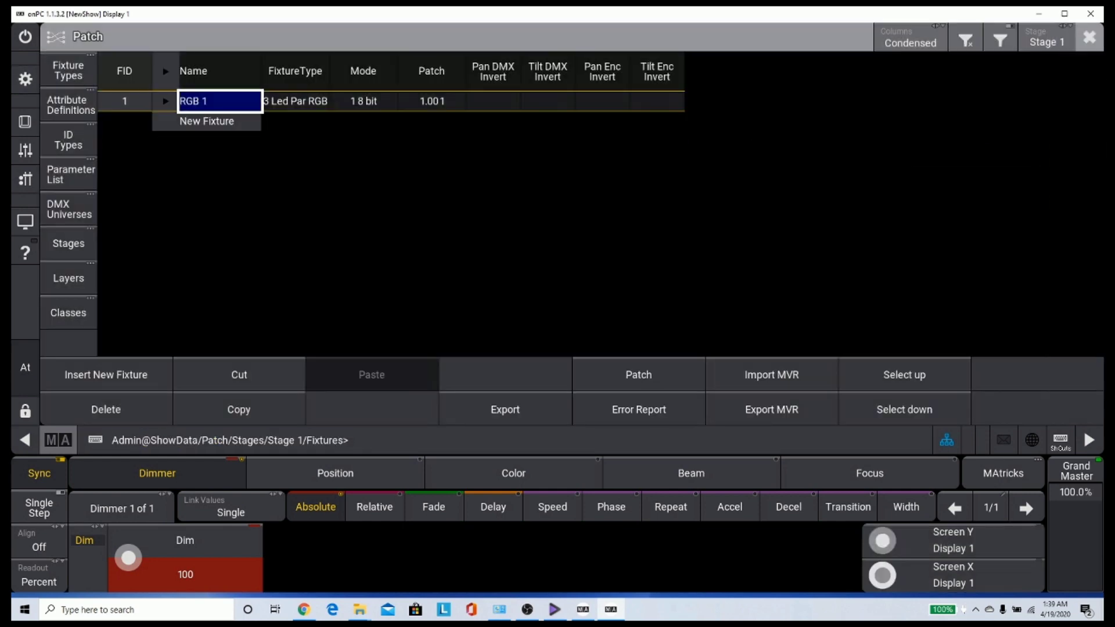
{"action": "left_click", "coordinate": [106, 375]}
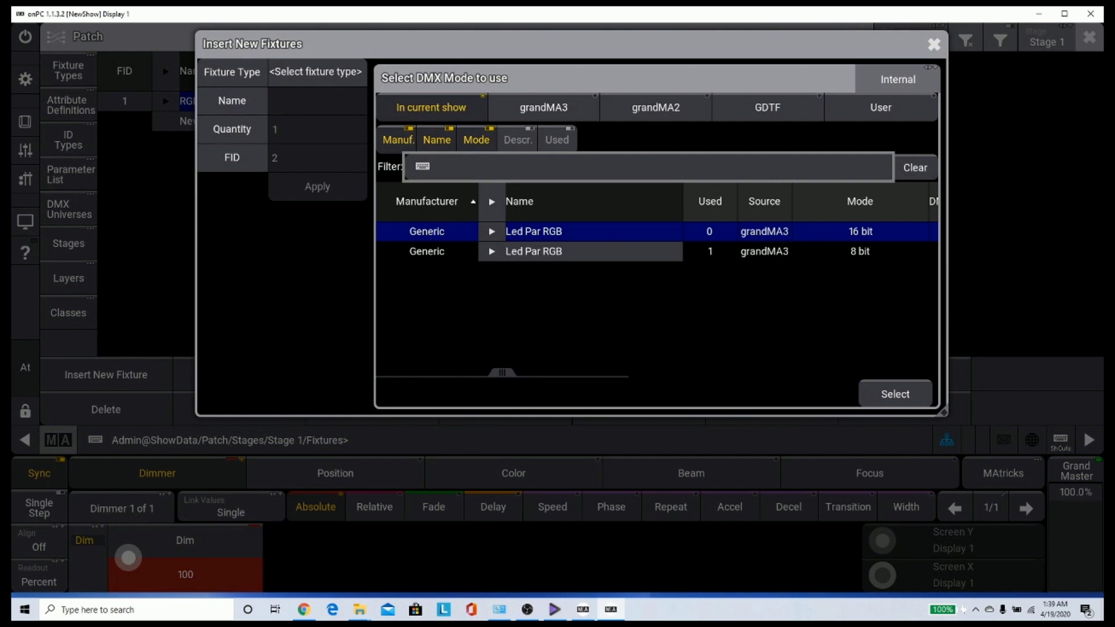
Step: Look through the grandMA3, grandMA2 and GDTF fixture libraries, ending on the grandMA3 library
{"action": "left_click", "coordinate": [543, 107]}
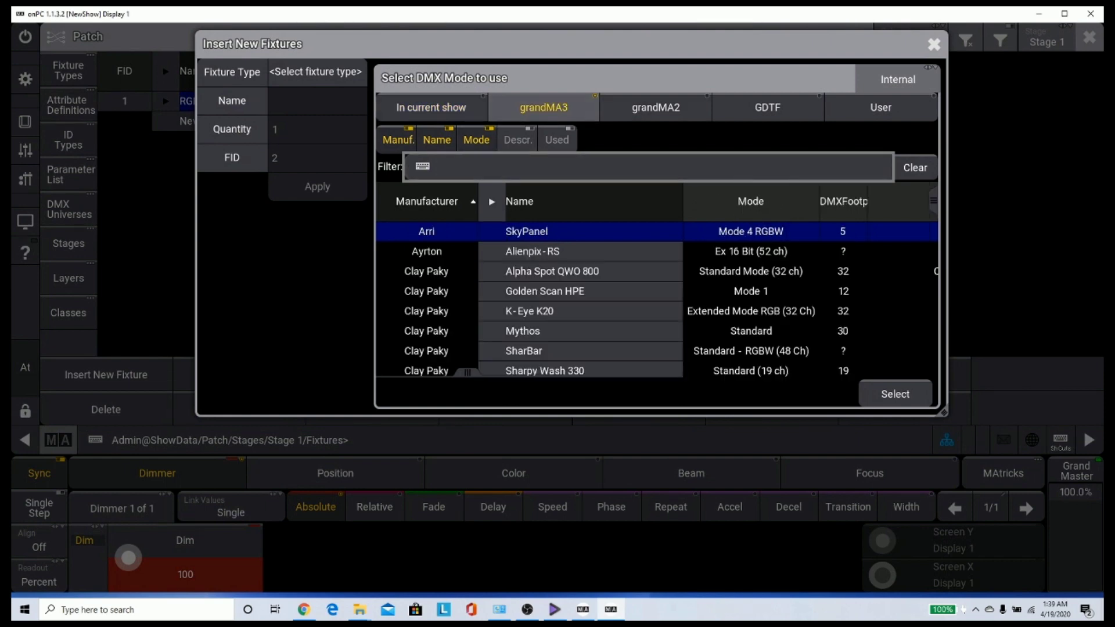
{"action": "left_click", "coordinate": [654, 107]}
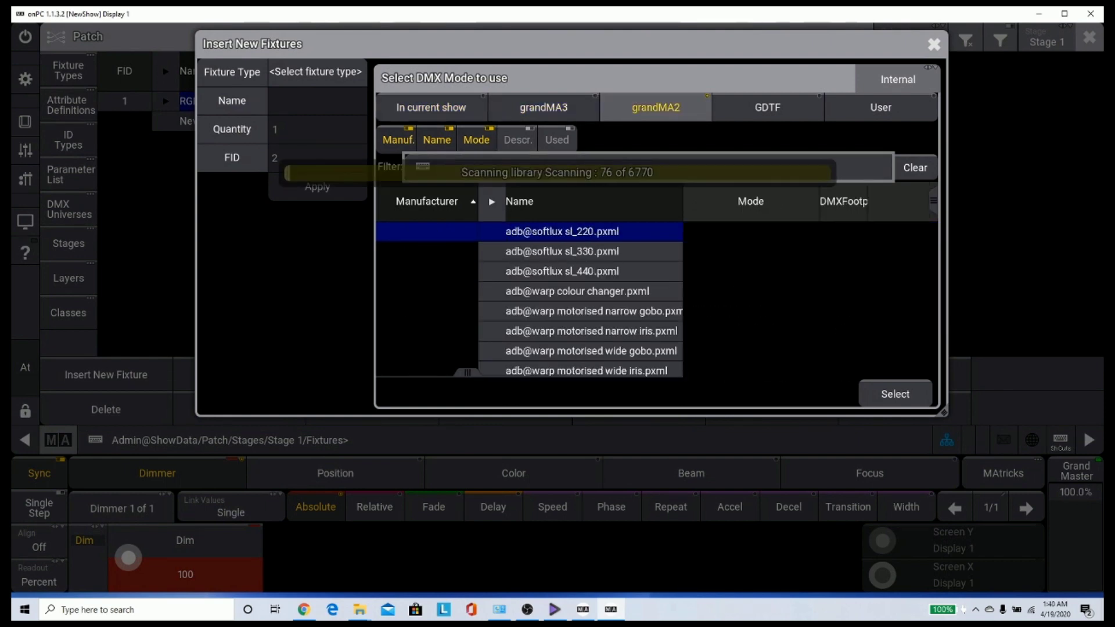
{"action": "left_click", "coordinate": [543, 108]}
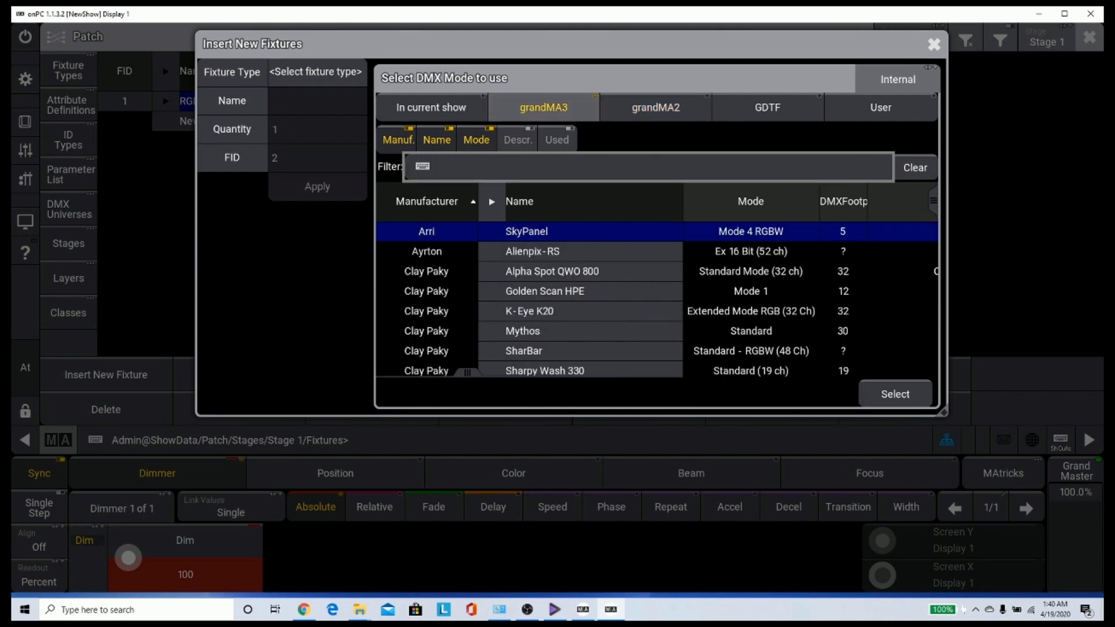
{"action": "left_click", "coordinate": [767, 107]}
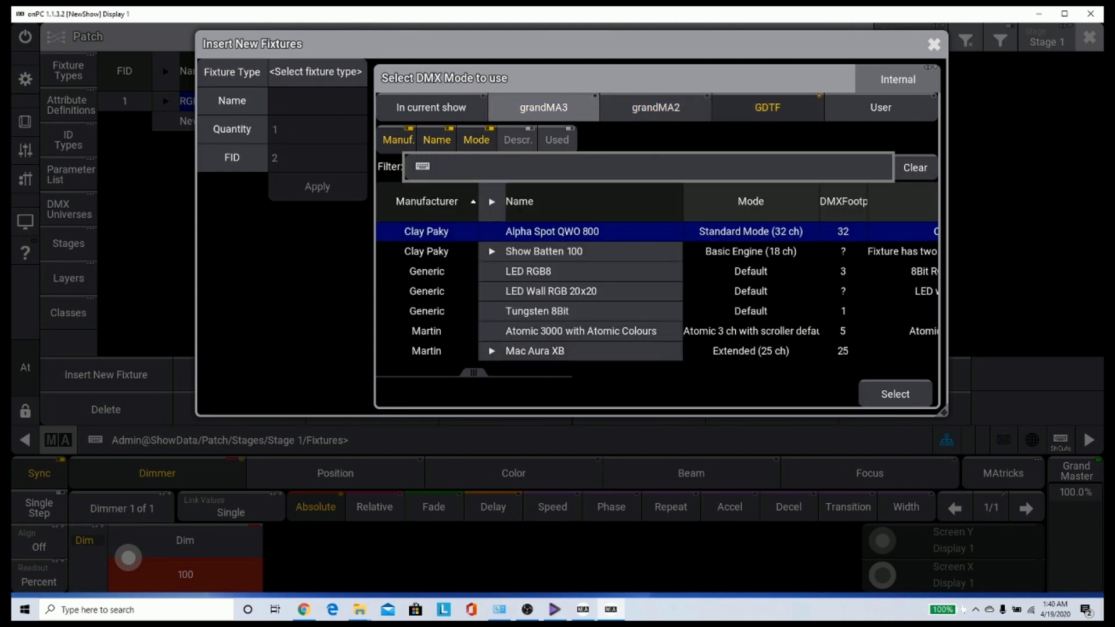
{"action": "left_click", "coordinate": [544, 107]}
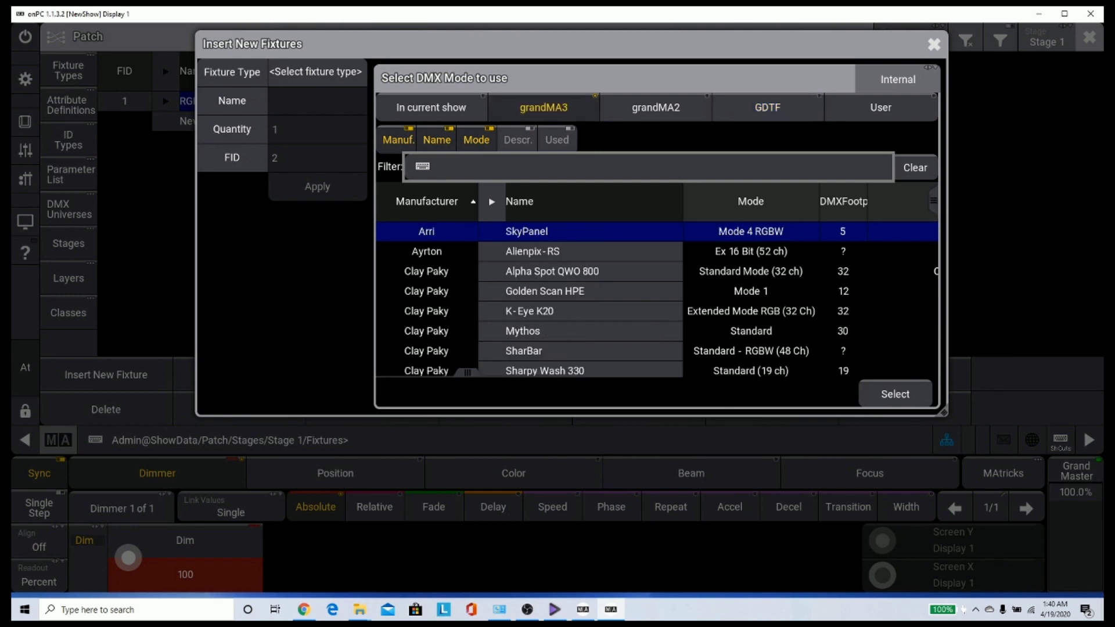
Step: Examine the grandMA3 library's fixture list, including the Generic Dimmer and Led Par types with their modes and DMX footprints
{"action": "key", "text": "Down"}
{"action": "key", "text": "Down"}
{"action": "key", "text": "Down"}
{"action": "key", "text": "Down"}
{"action": "key", "text": "Down"}
{"action": "key", "text": "Down"}
{"action": "key", "text": "Down"}
{"action": "key", "text": "Down"}
{"action": "key", "text": "Down"}
{"action": "key", "text": "Down"}
{"action": "key", "text": "Down"}
{"action": "key", "text": "Down"}
{"action": "key", "text": "Down"}
{"action": "key", "text": "Down"}
{"action": "key", "text": "Down"}
{"action": "key", "text": "Down"}
{"action": "key", "text": "Down"}
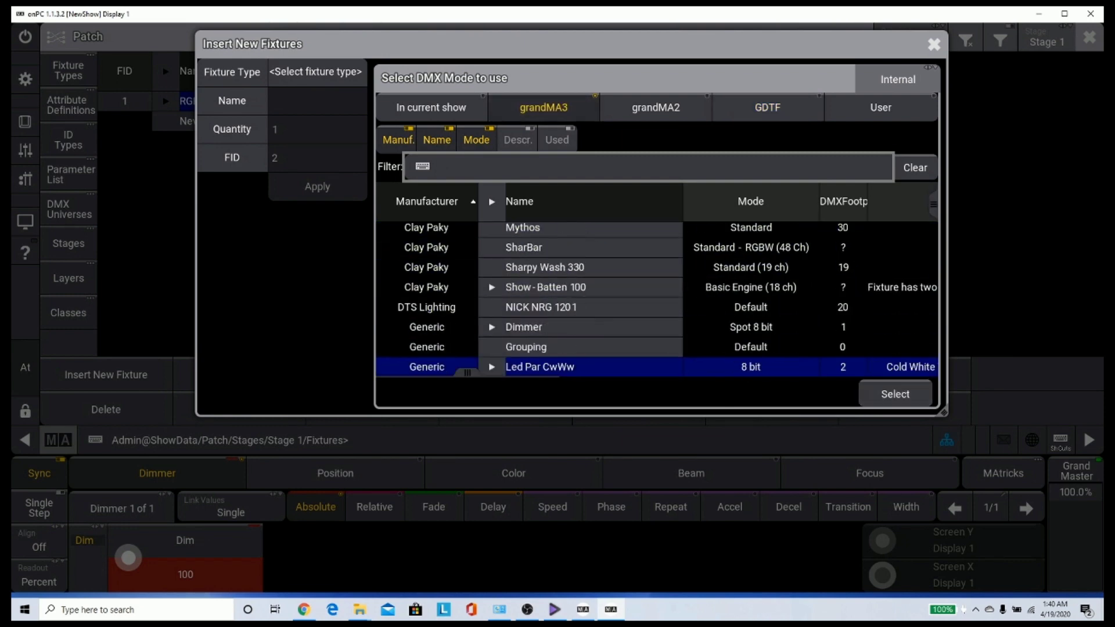
{"action": "key", "text": "Up"}
{"action": "key", "text": "Up"}
{"action": "key", "text": "Up"}
{"action": "key", "text": "Up"}
{"action": "key", "text": "Up"}
{"action": "key", "text": "Up"}
{"action": "key", "text": "Up"}
{"action": "key", "text": "Up"}
{"action": "key", "text": "Up"}
{"action": "key", "text": "Up"}
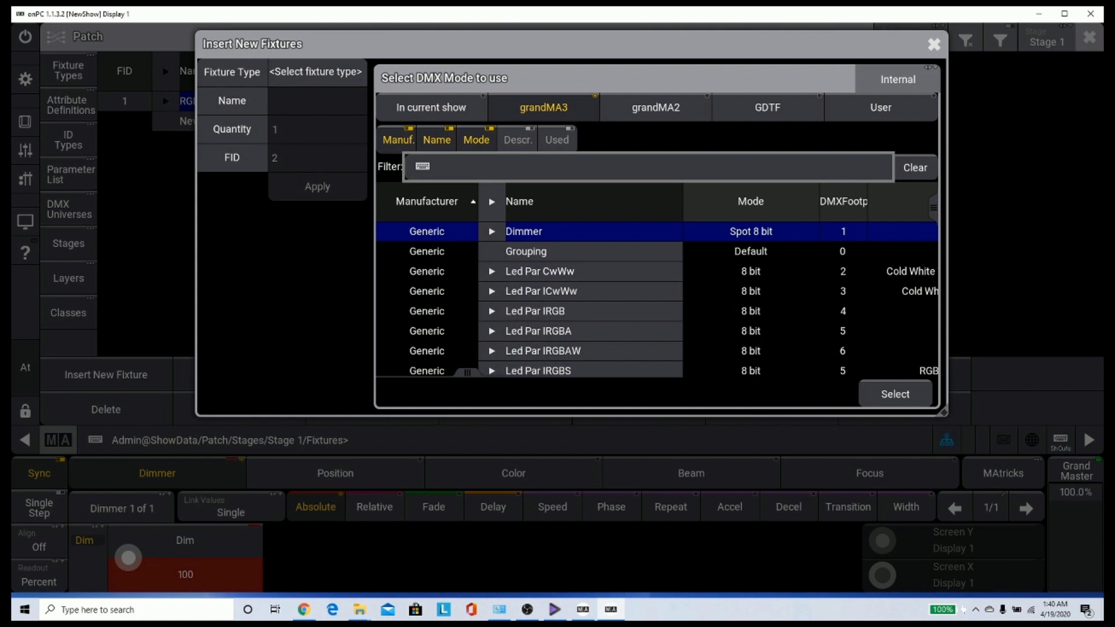
{"action": "left_click", "coordinate": [592, 291]}
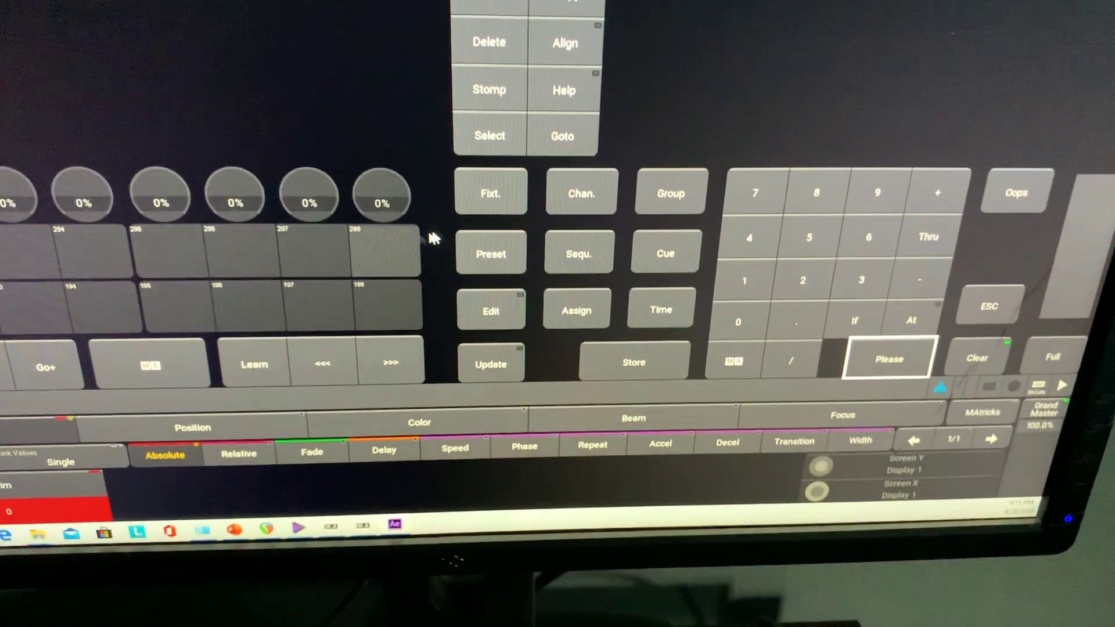
Step: Raise the Dim value of the fixture to test its output
{"action": "left_click", "coordinate": [508, 267]}
{"action": "left_click", "coordinate": [789, 380]}
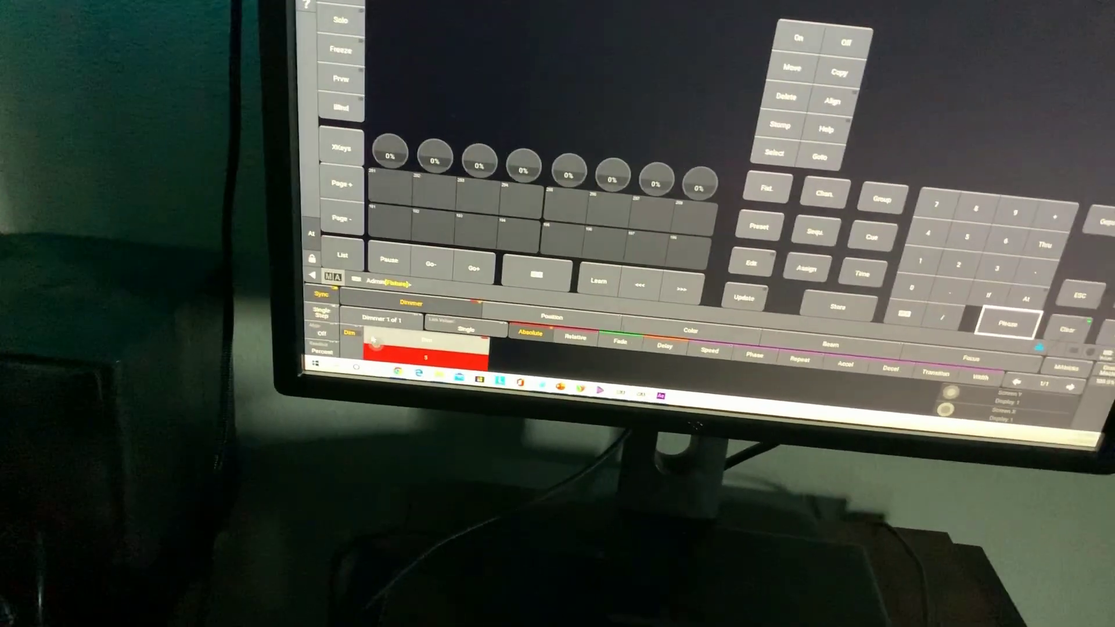
{"action": "left_click_drag", "start_coordinate": [373, 339], "coordinate": [381, 353]}
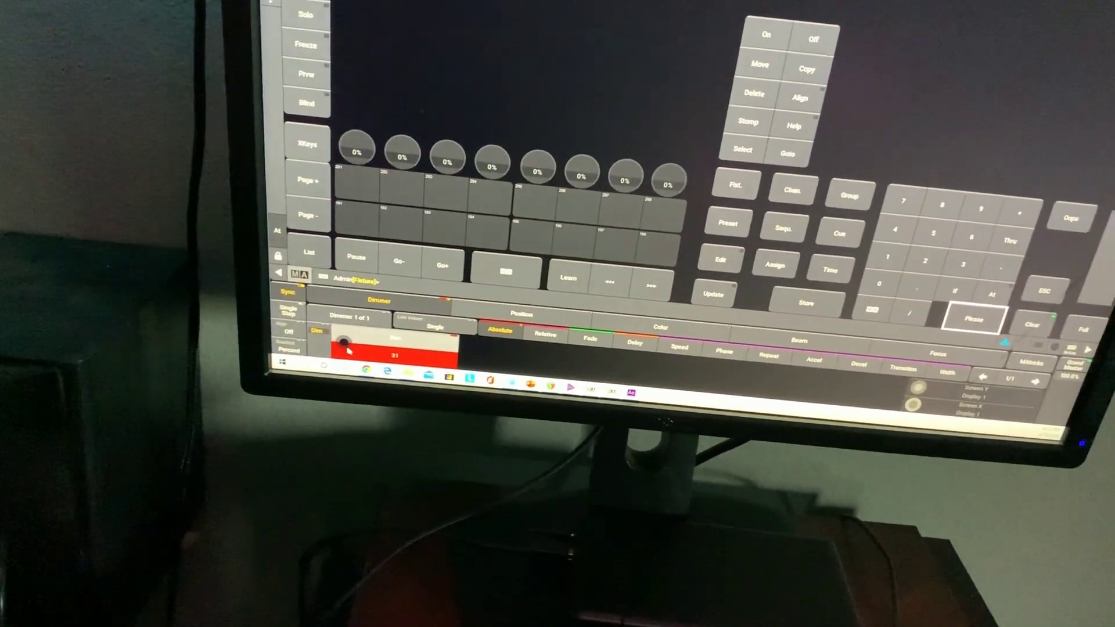